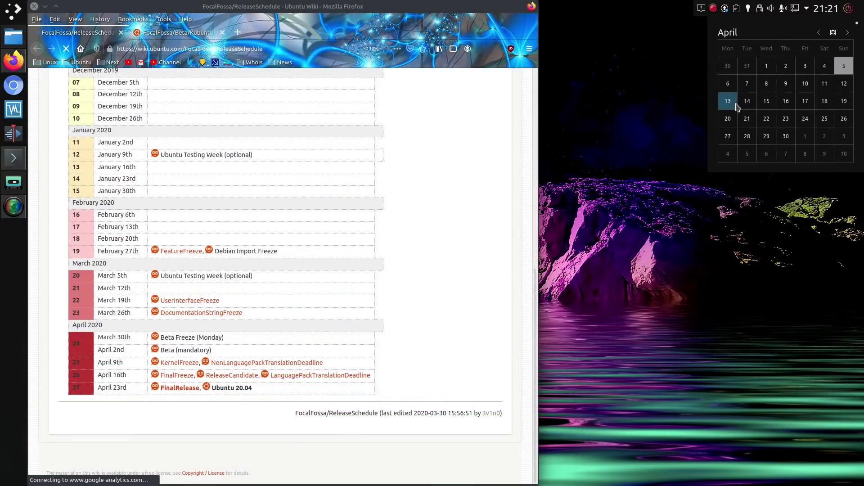
Close the calendar popup over the Ubuntu Wiki Focal Fossa release schedule
left_click(624, 308)
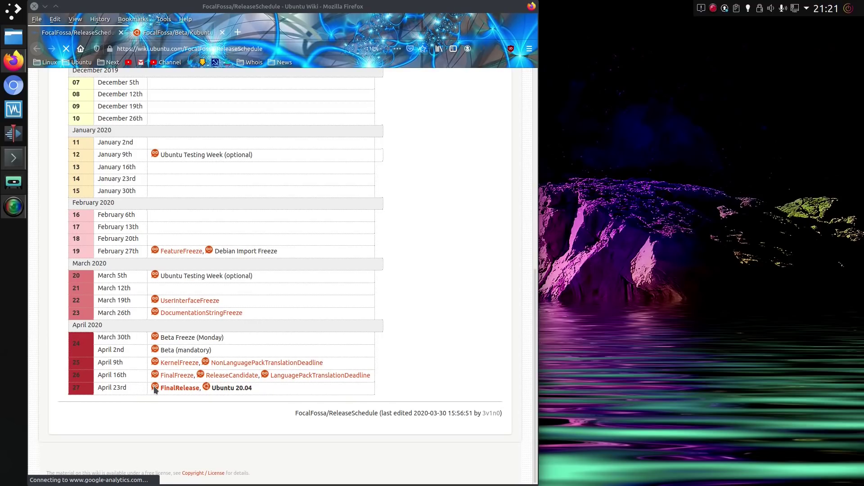
Switch to the Kubuntu 20.04 beta notes tab and start reading down the page
key("ctrl+Tab")
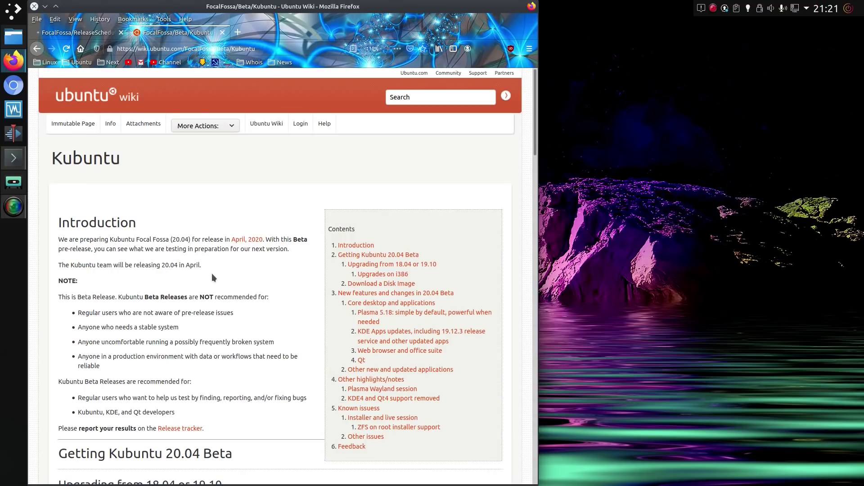
scroll(211, 273, "down", 5)
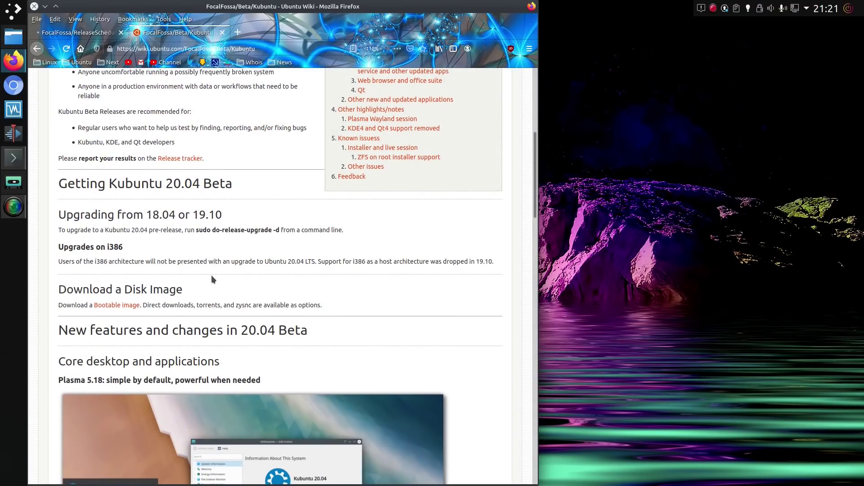
scroll(212, 276, "down", 6)
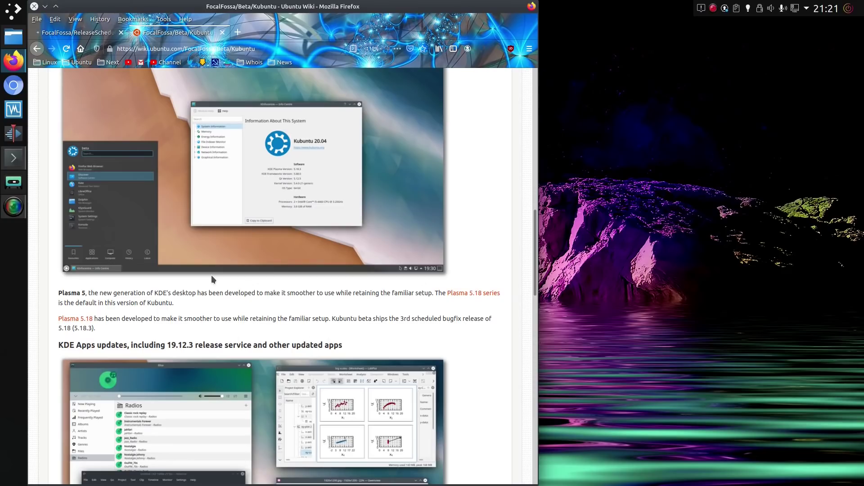
scroll(212, 279, "up", 3)
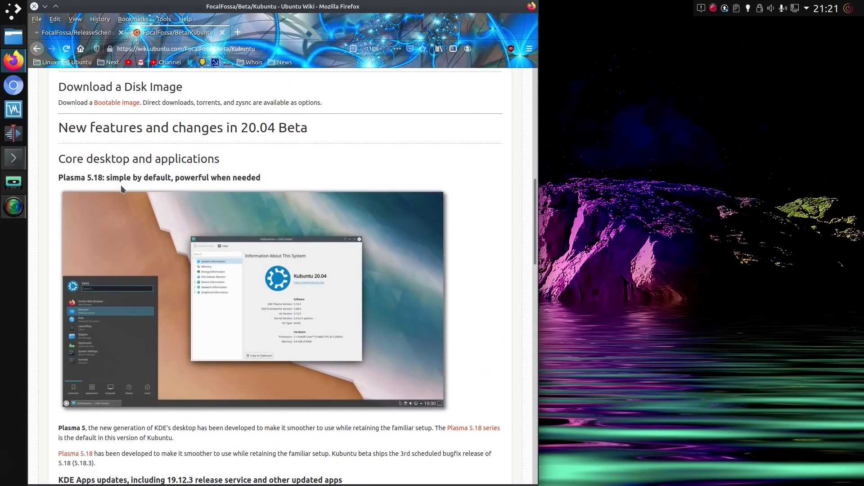
scroll(126, 207, "down", 1)
scroll(126, 208, "down", 5)
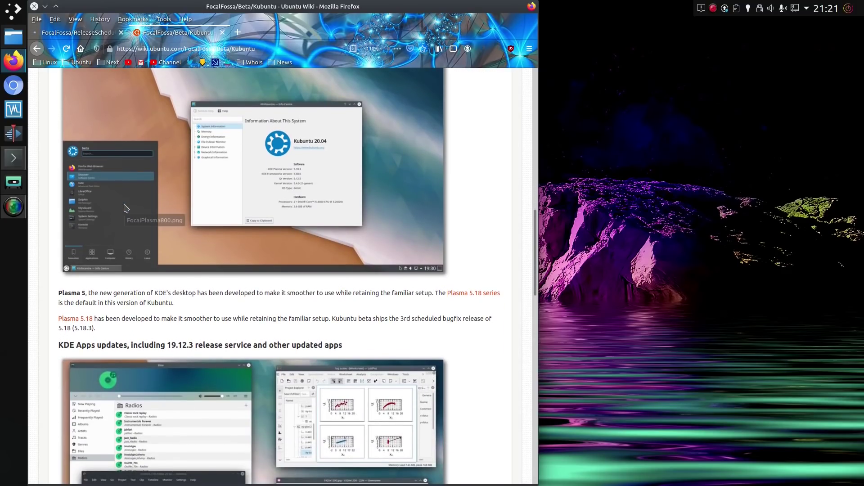
Scroll to 'Other new and updated applications' and launch Elisa from the dock
scroll(131, 216, "down", 1)
scroll(134, 224, "down", 1)
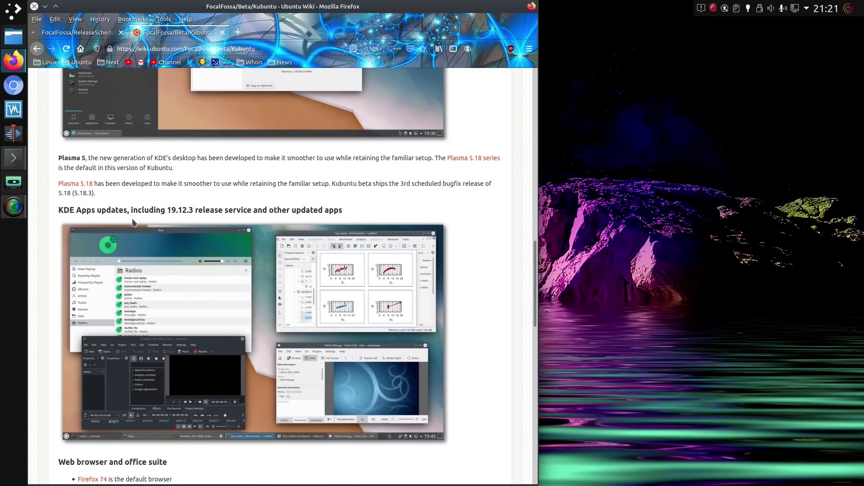
scroll(143, 222, "down", 3)
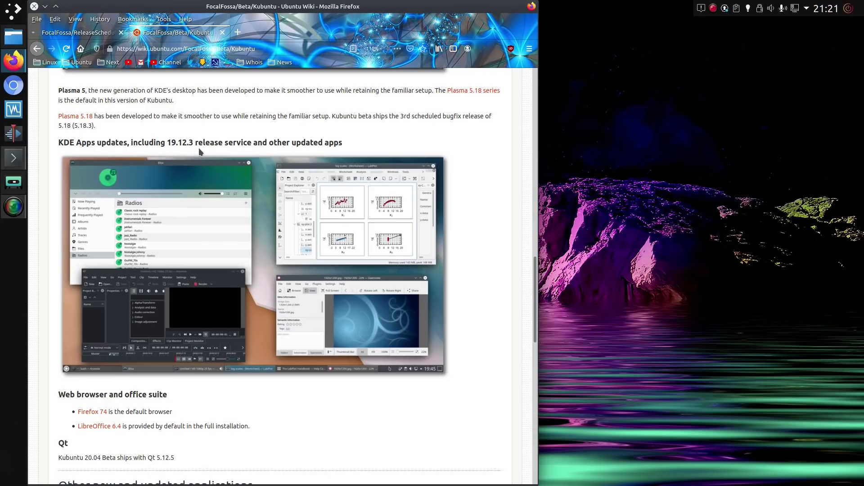
scroll(234, 382, "down", 7)
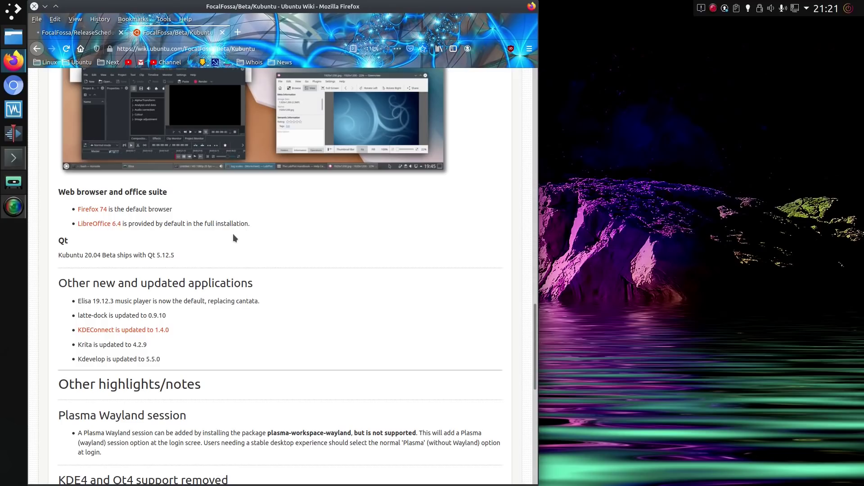
scroll(210, 244, "down", 3)
left_click(13, 182)
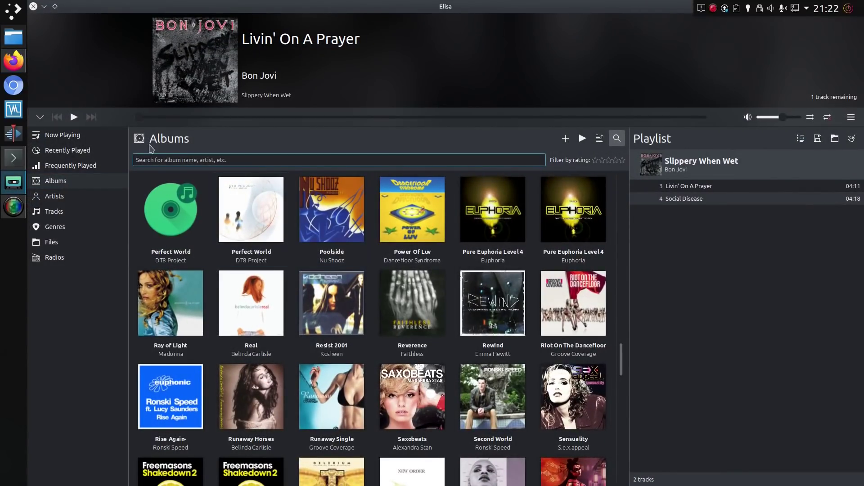
View Elisa's full-size album art, restore the library layout, and minimise the player
left_click(41, 118)
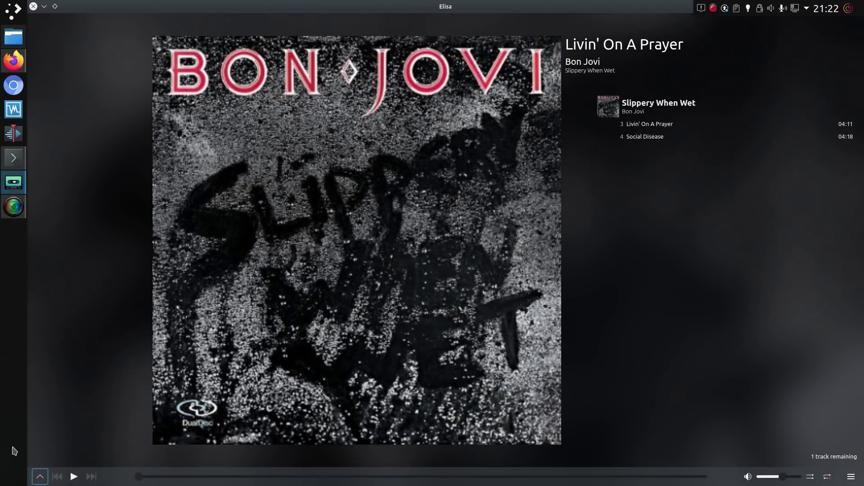
left_click(39, 477)
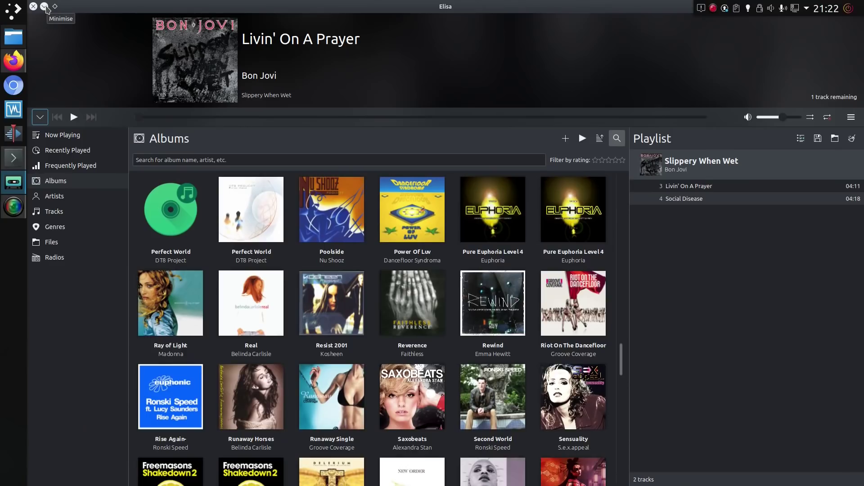
left_click(44, 7)
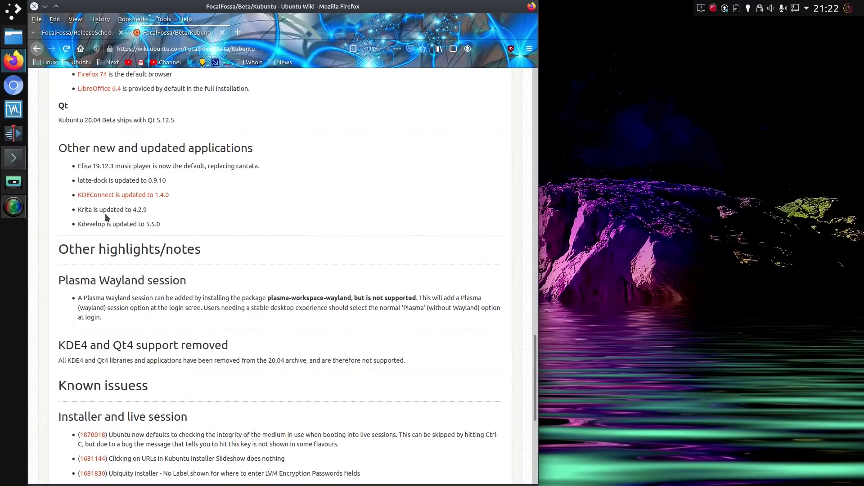
Scroll the Kubuntu notes to Feedback, close Firefox, and launch Chromium on DuckDuckGo
scroll(208, 247, "down", 5)
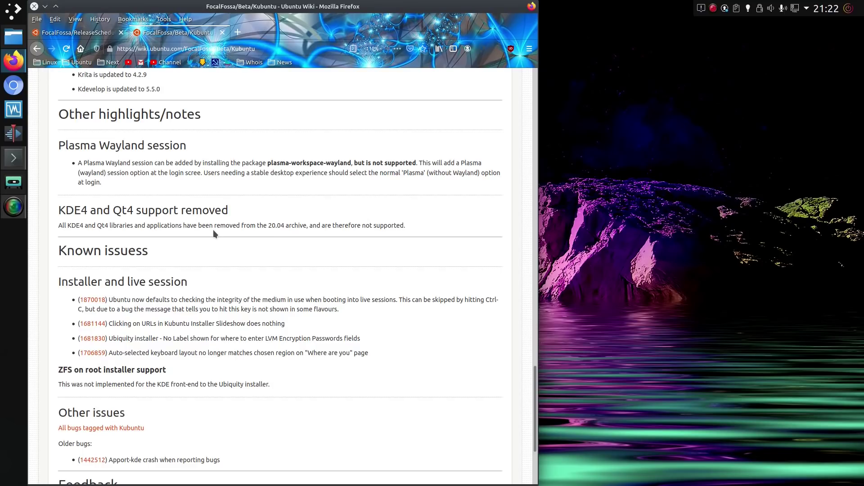
scroll(212, 230, "down", 3)
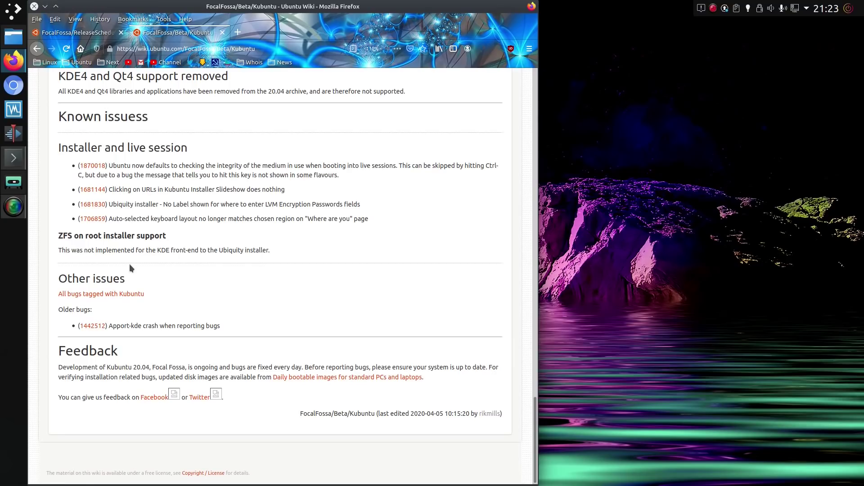
key("super+d")
left_click(13, 86)
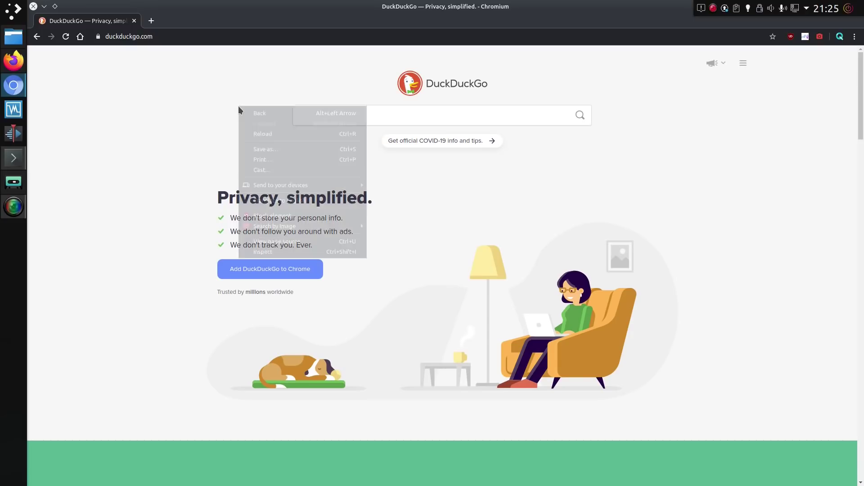
left_click(275, 149)
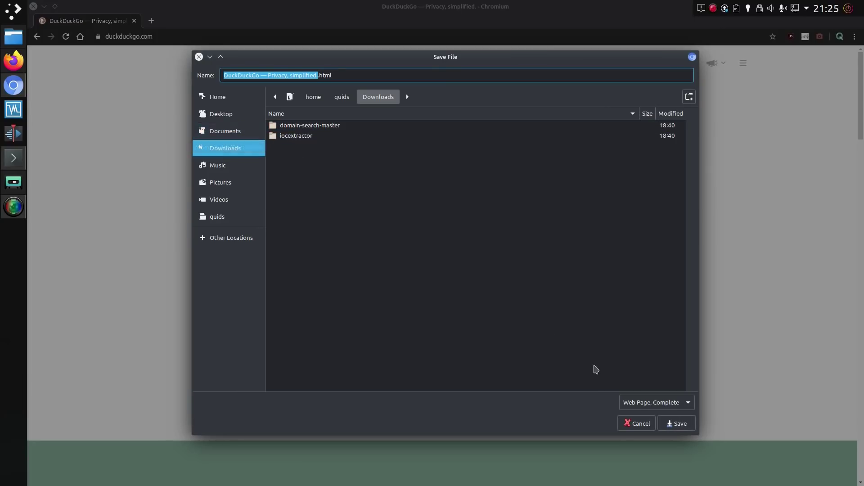
left_click(629, 426)
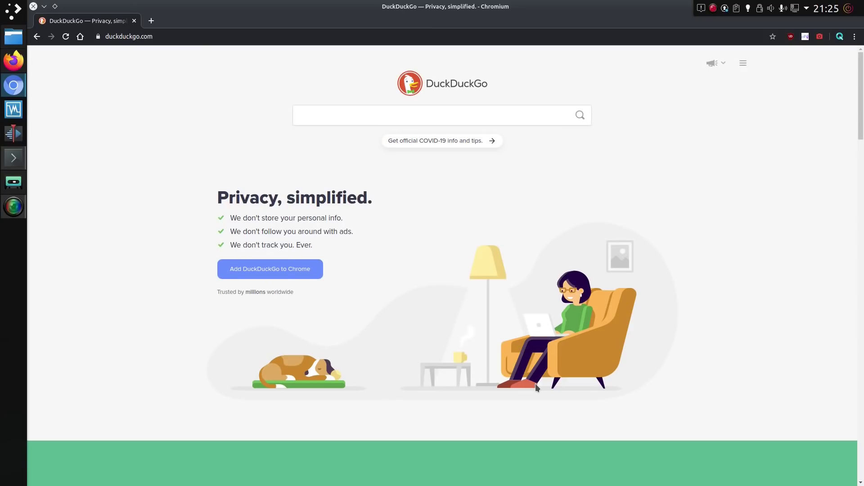
Launch LibreOffice Writer from the dashboard's Office apps with a blank Untitled 1 document
key("super")
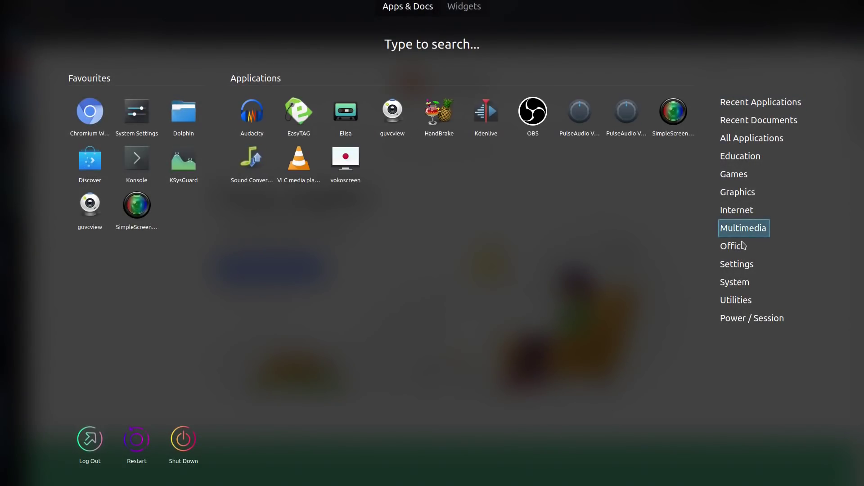
mouse_move(733, 245)
left_click(523, 109)
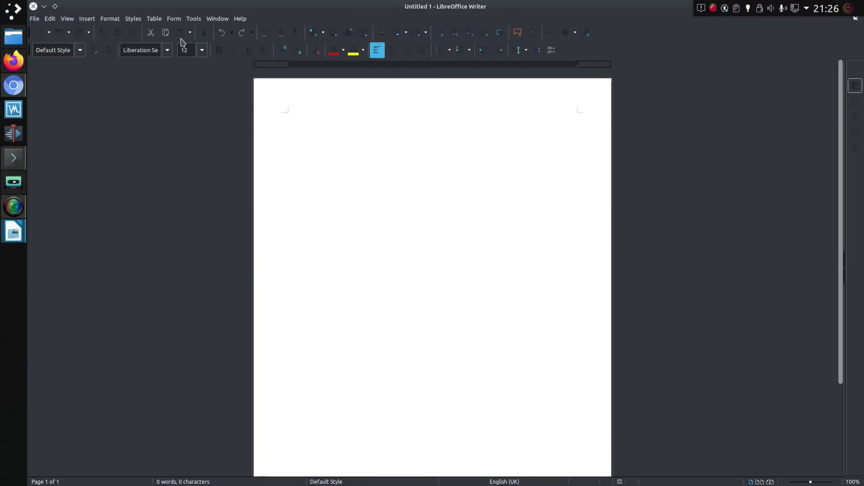
Browse Writer's View and Help menus, then dismiss them
left_click(173, 18)
mouse_move(100, 24)
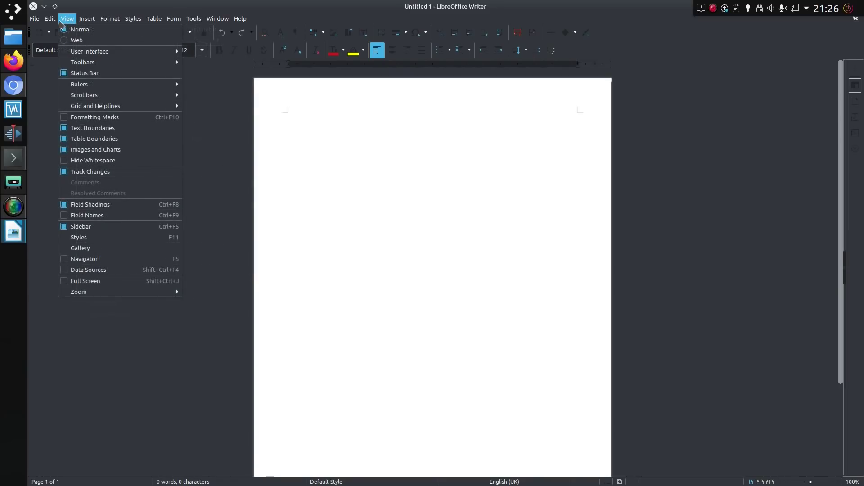
mouse_move(62, 23)
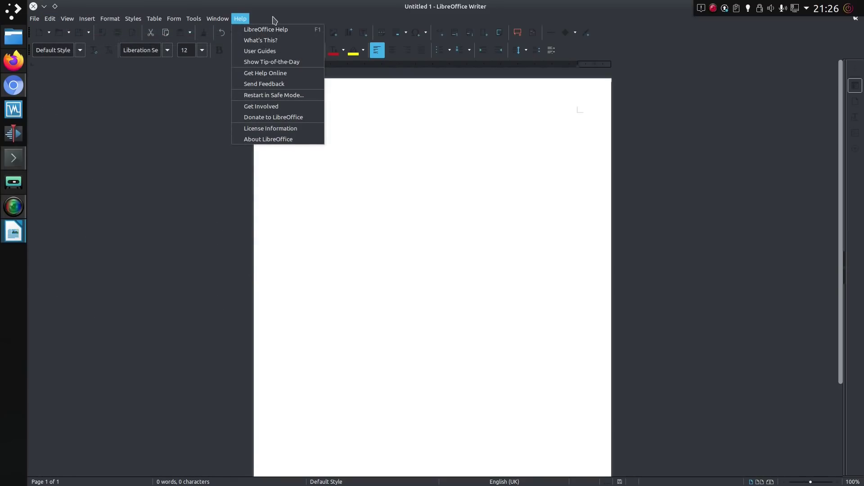
left_click(272, 23)
left_click(241, 20)
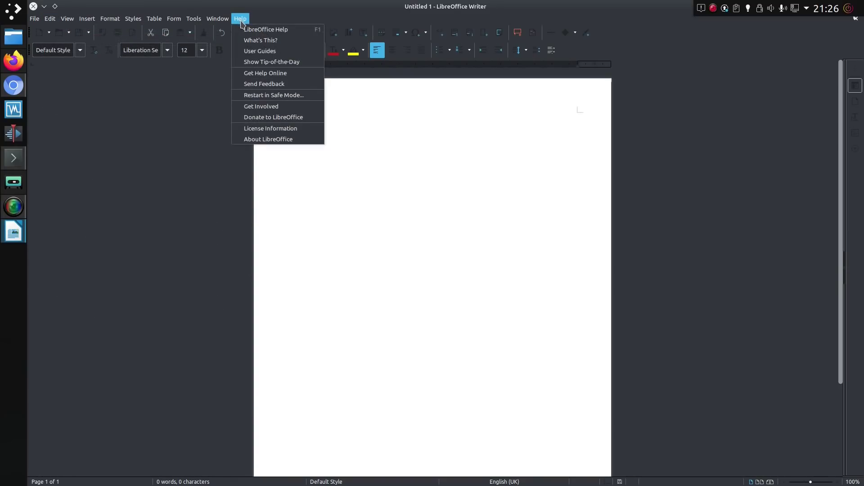
left_click(175, 168)
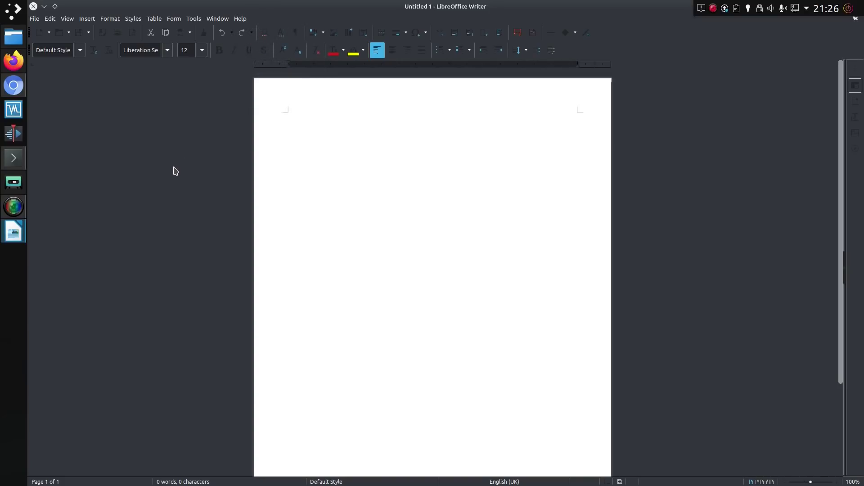
Close Writer, launch OBS Studio from Recent Applications to view its Webcam Only scene, then close it
left_click(34, 7)
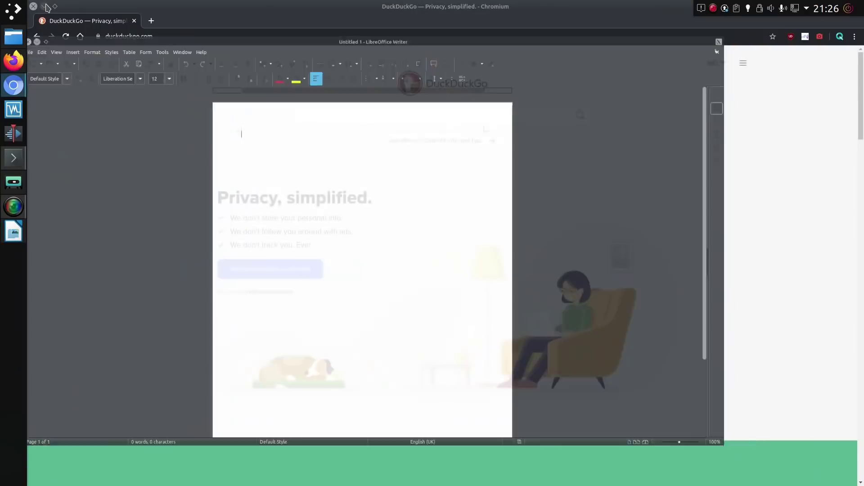
left_click(11, 14)
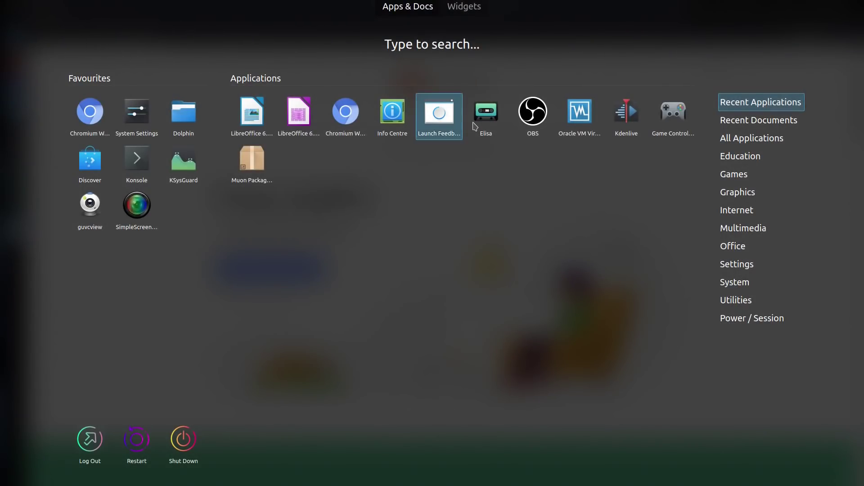
left_click(528, 123)
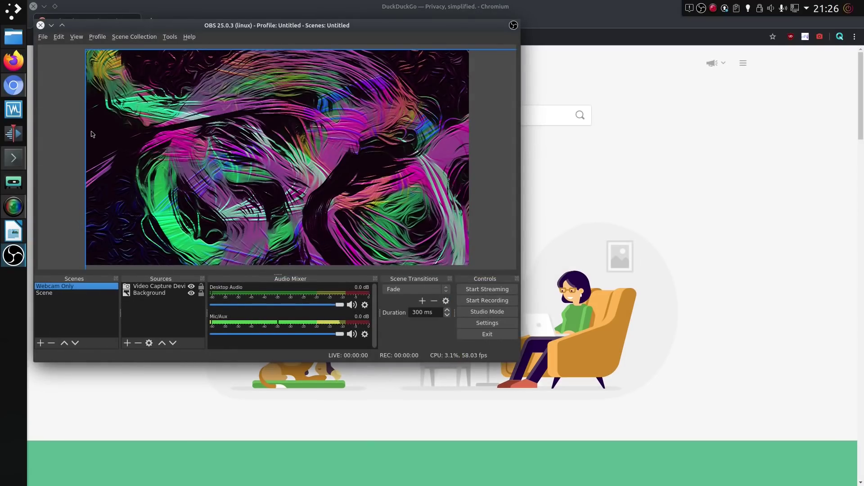
left_click(41, 26)
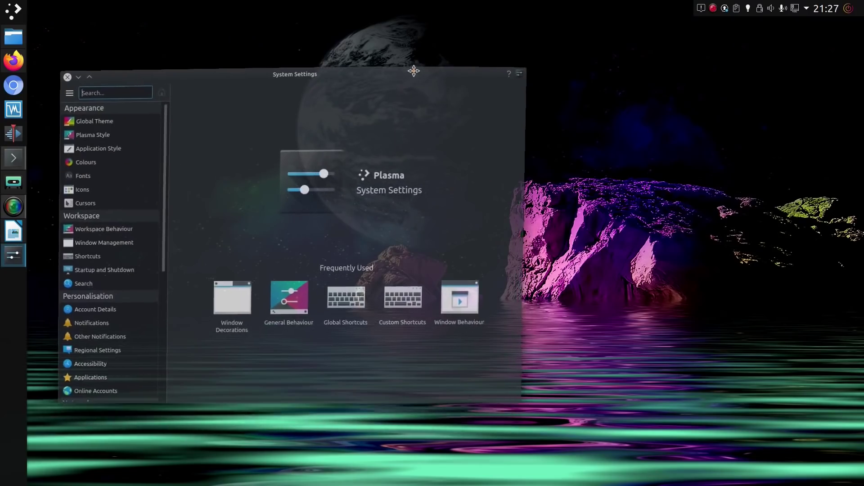
Drag System Settings up and to the right, then bring up the application dashboard
left_click_drag(413, 70, 445, 40)
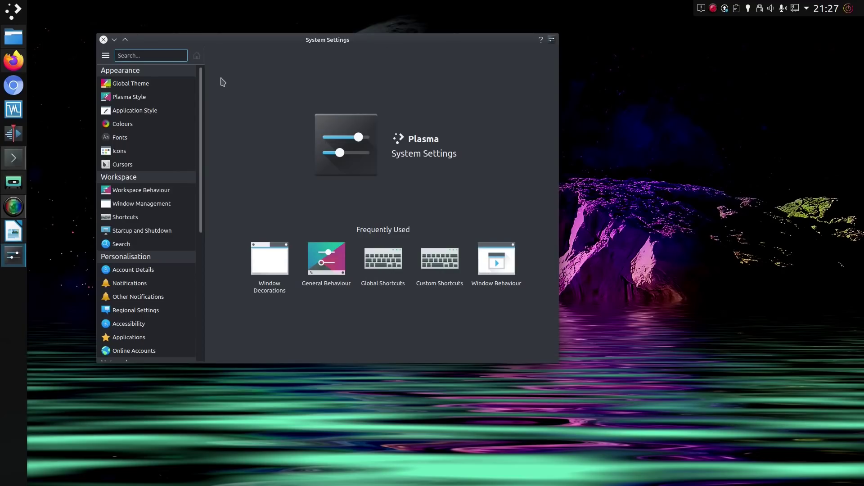
left_click(16, 11)
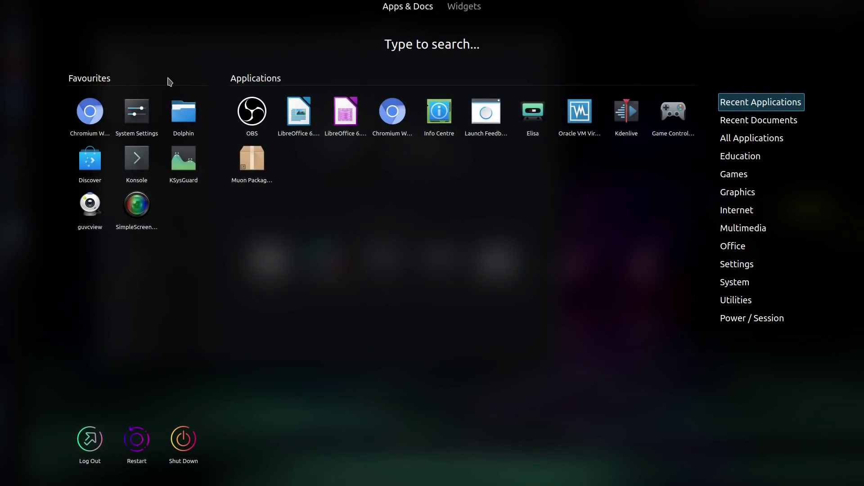
Launch System Monitor and move its window to the upper left
left_click(183, 160)
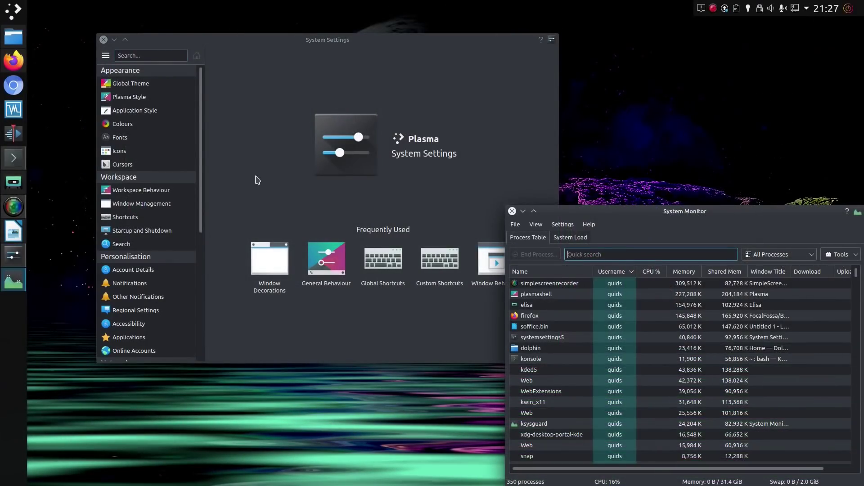
left_click_drag(670, 210, 336, 68)
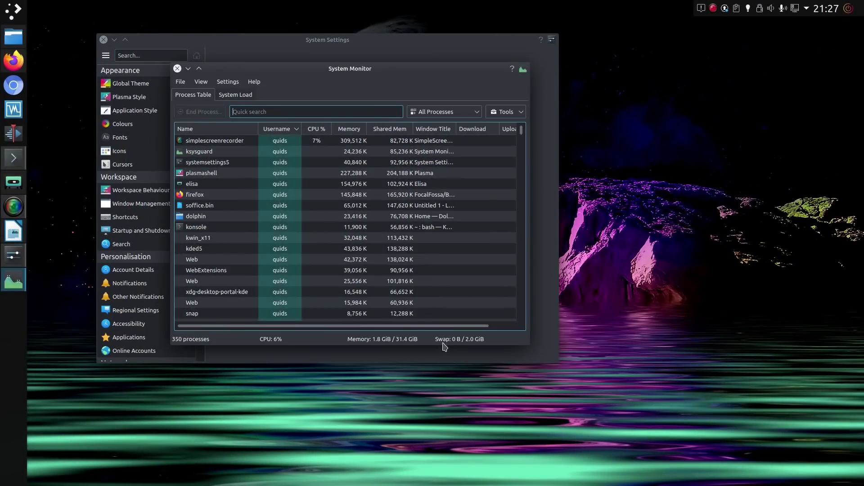
scroll(421, 126, "right", 1)
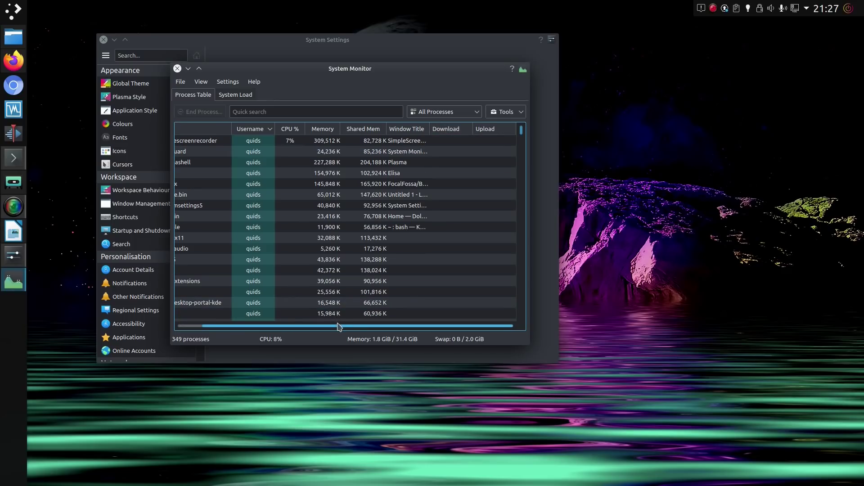
left_click_drag(341, 328, 270, 329)
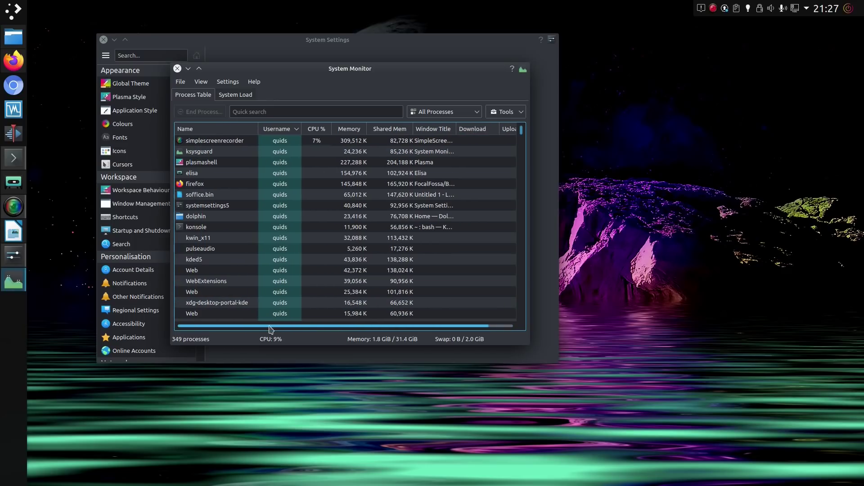
Add the 'GPU Usage' column to the process table, then maximise and minimise System Monitor
left_click(228, 82)
right_click(450, 127)
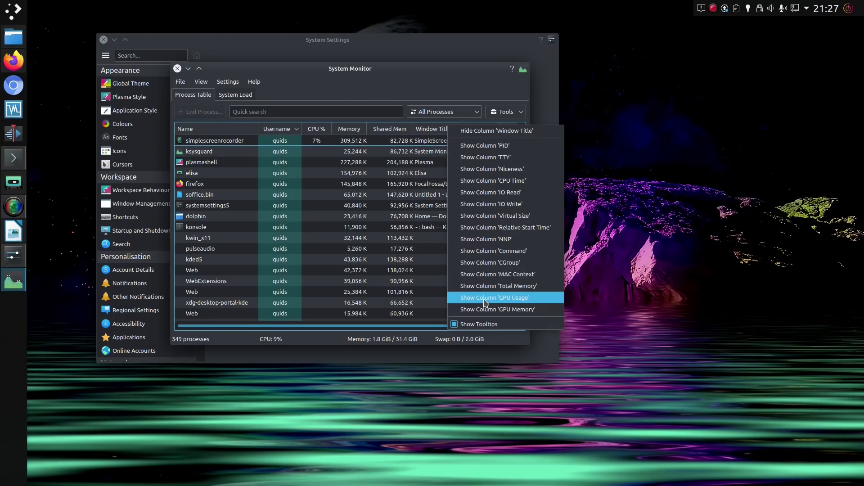
left_click(485, 299)
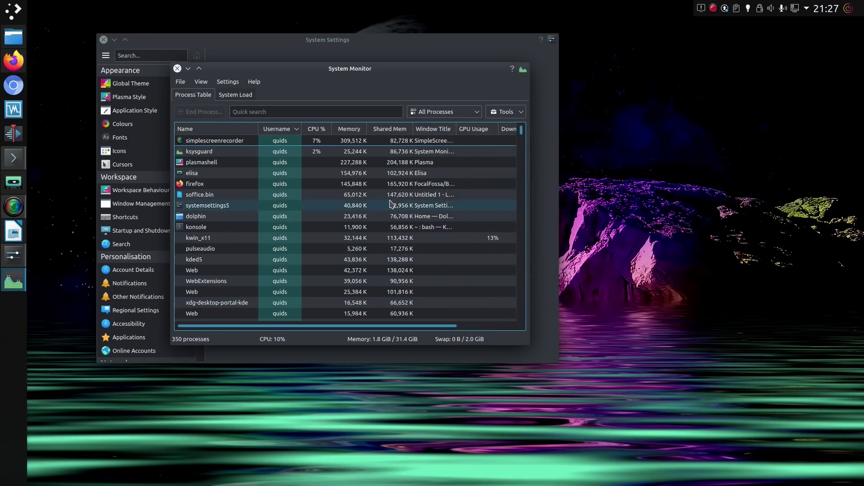
scroll(416, 327, "right", 3)
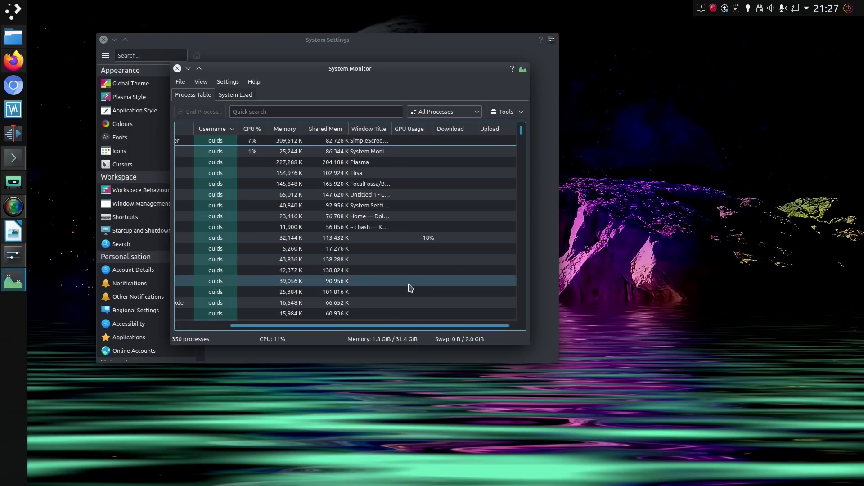
double_click(378, 69)
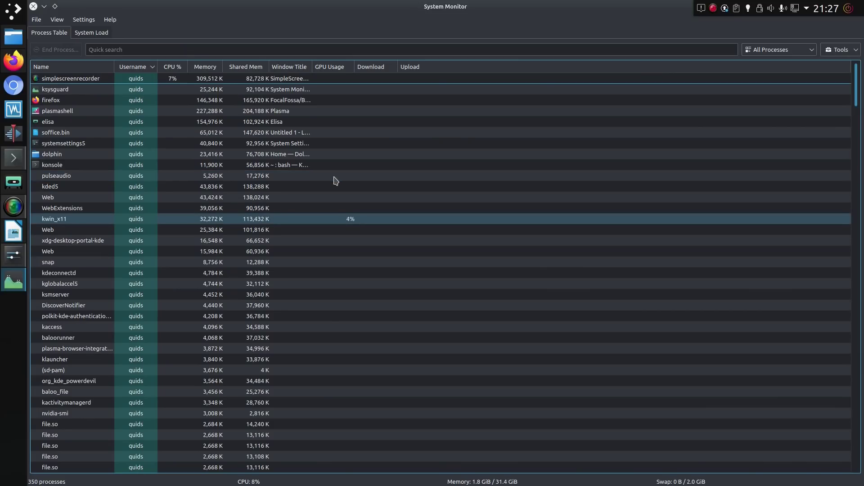
left_click(44, 7)
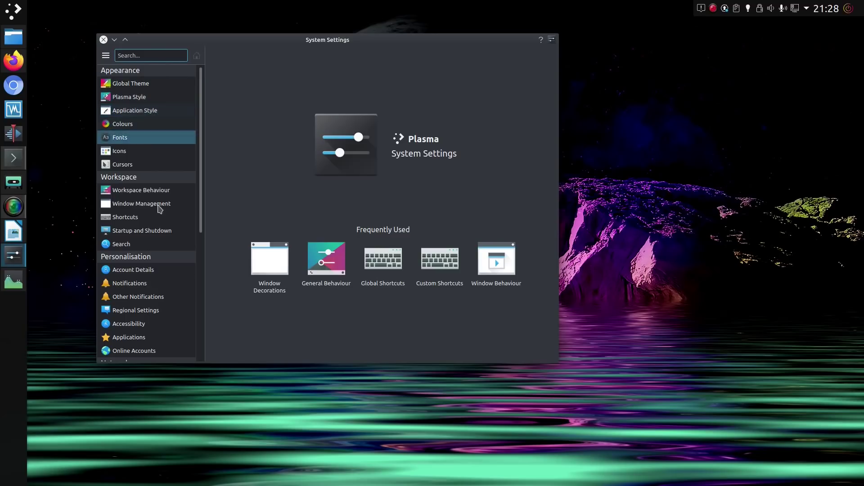
Search 'dia' to reach the Diagnostics page and follow its privacy policy link
scroll(158, 293, "down", 2)
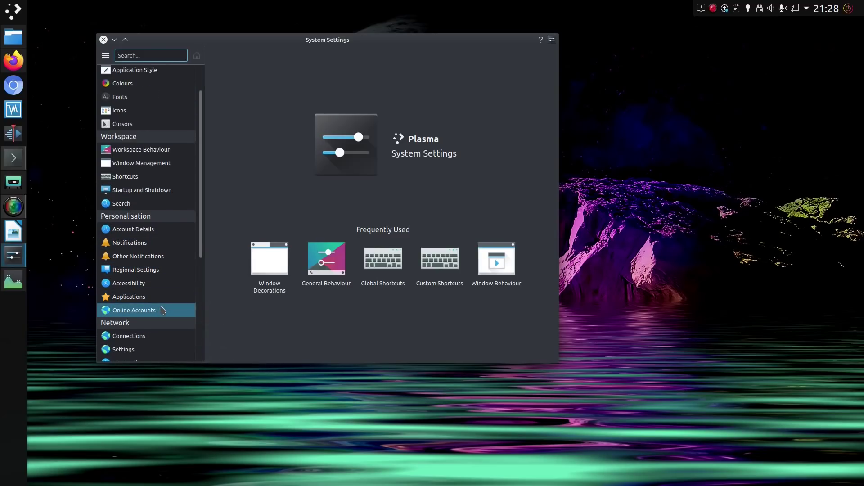
type("dia")
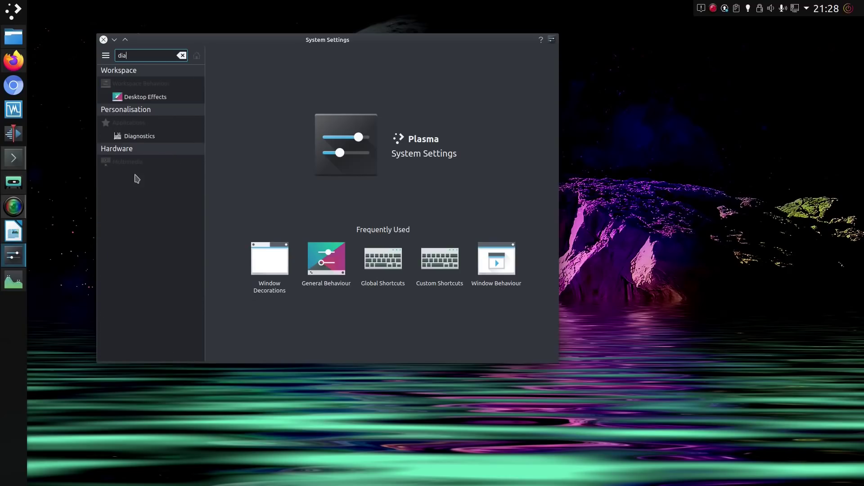
left_click(150, 138)
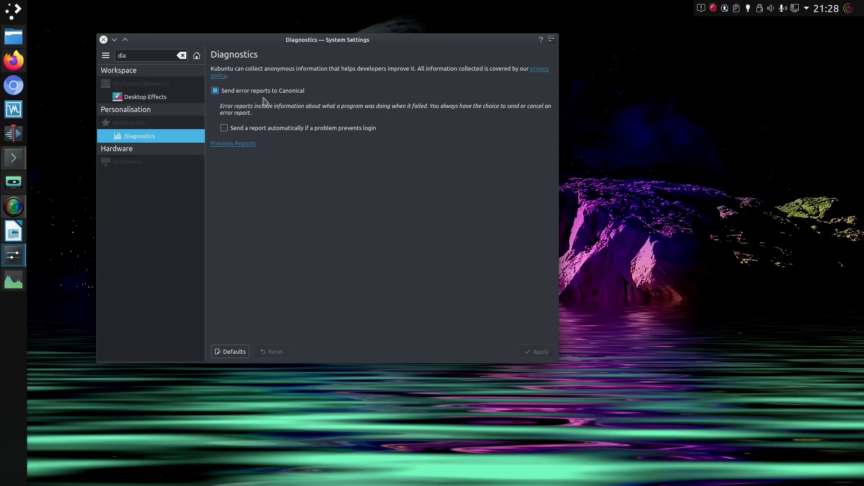
left_click(539, 70)
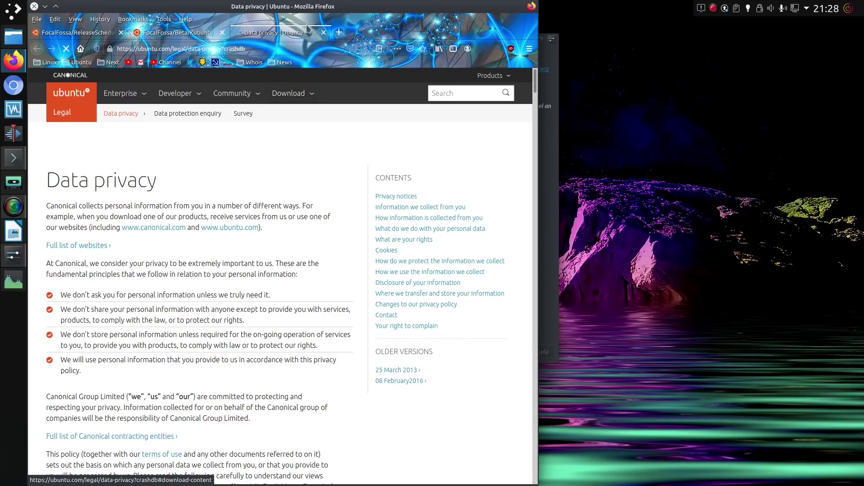
Maximise Firefox and scroll Ubuntu's Data privacy page down to Privacy notices
double_click(307, 9)
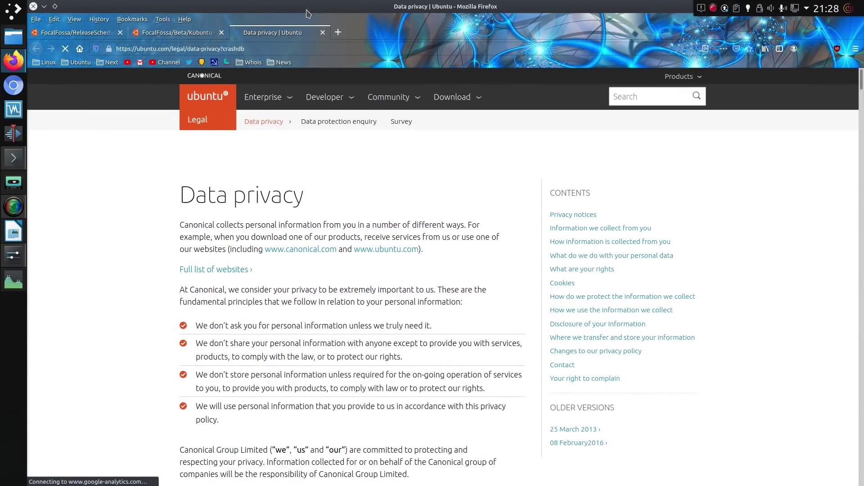
scroll(168, 307, "down", 1)
scroll(169, 309, "down", 5)
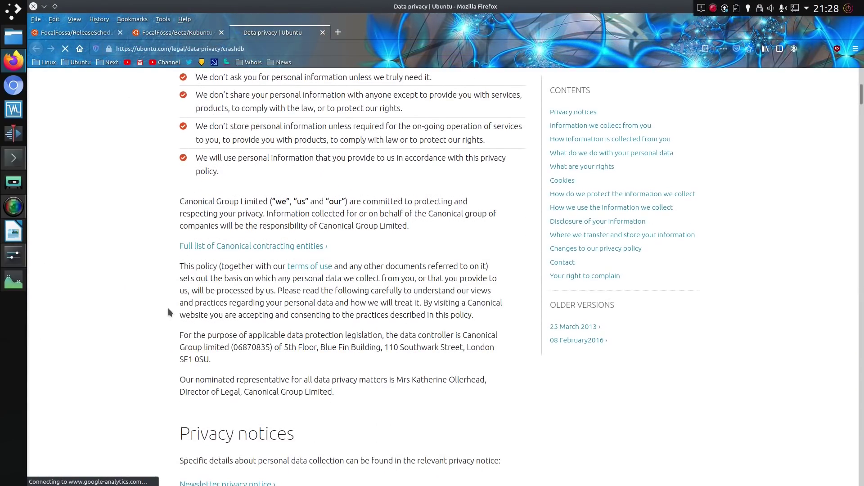
scroll(168, 308, "down", 5)
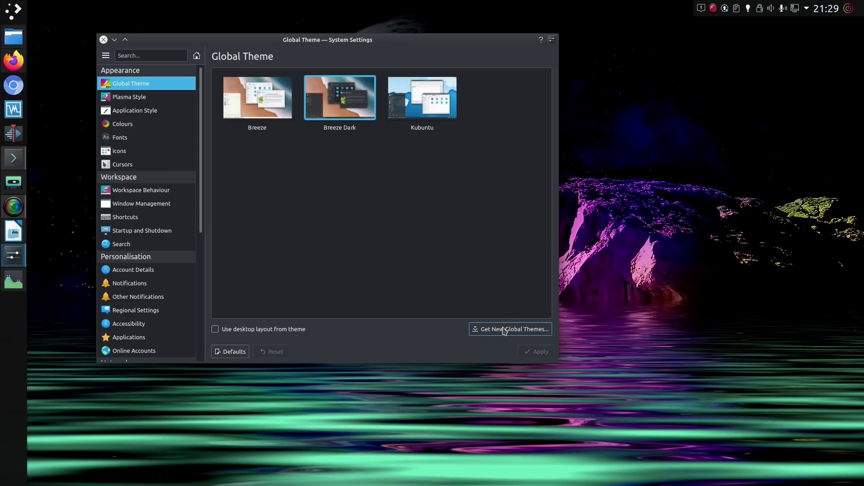
Browse the downloadable global themes in a maximized downloader, close it, and launch the Emoji Picker with Meta+
left_click(504, 330)
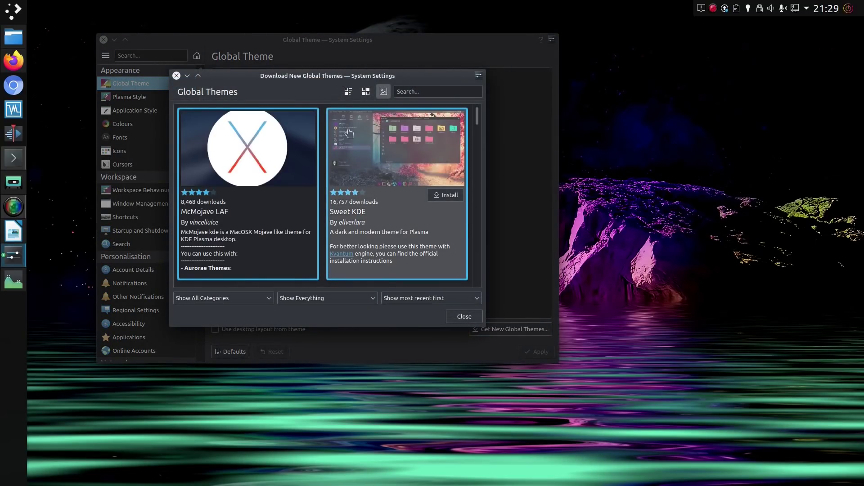
double_click(354, 76)
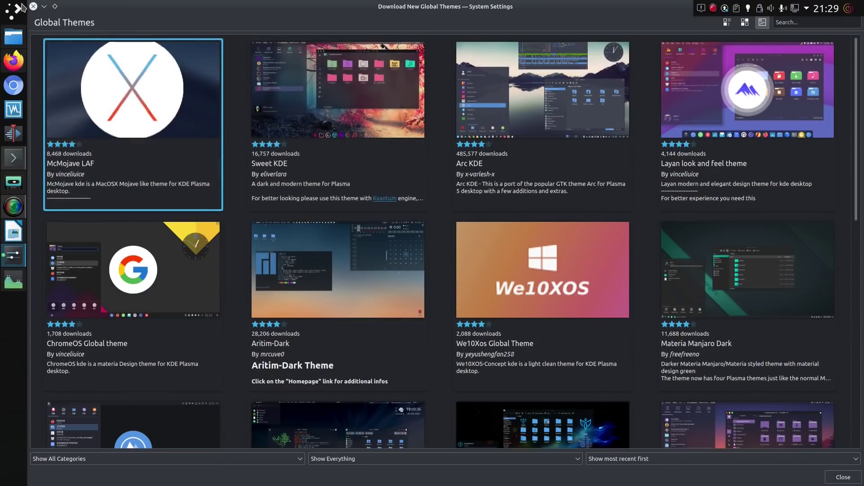
key("Escape")
mouse_move(135, 110)
key("super+period")
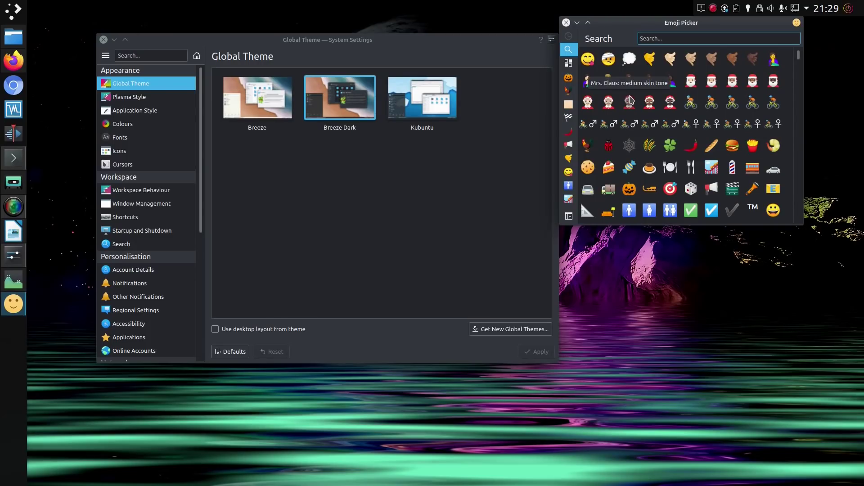
Copy the grinning face with big eyes emoji to the clipboard, then bring up the application launcher
scroll(634, 126, "down", 2)
scroll(633, 130, "down", 3)
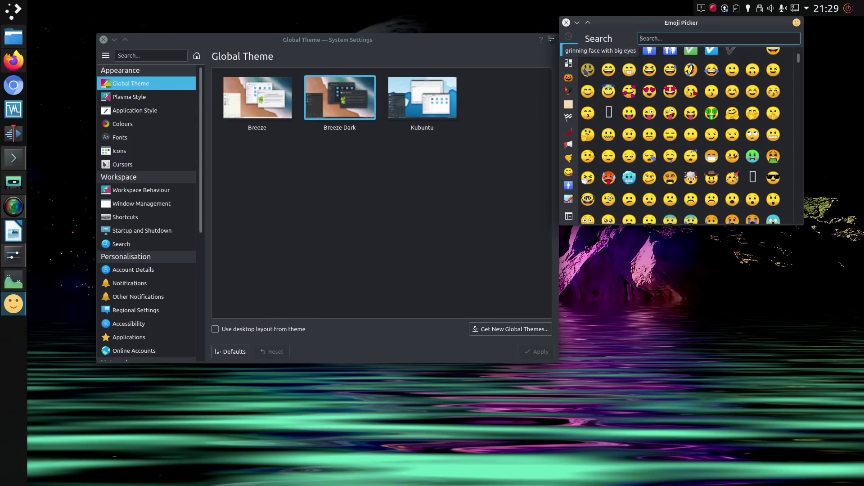
left_click(586, 70)
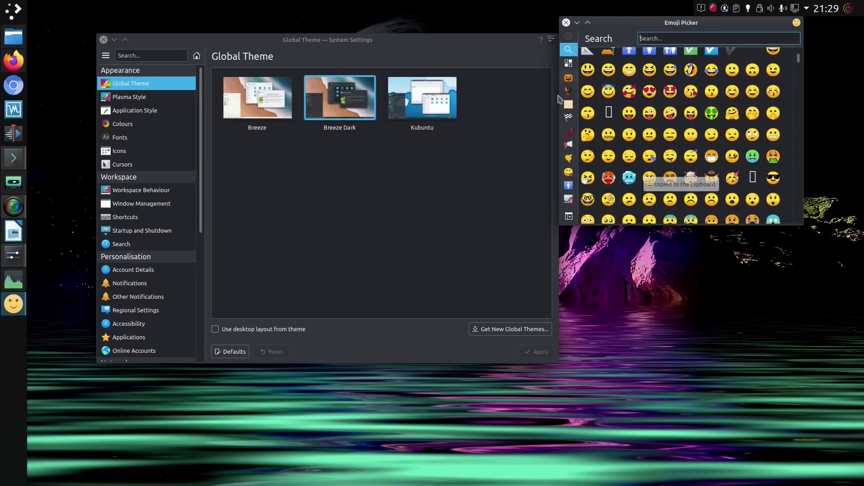
left_click(13, 11)
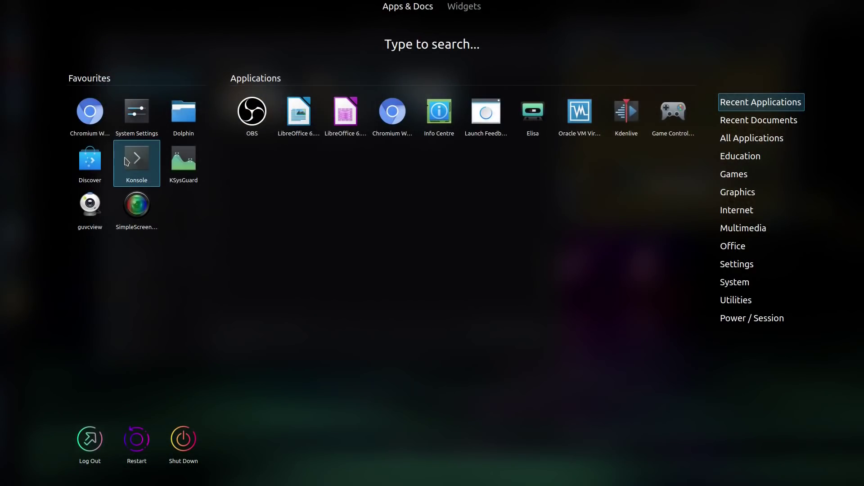
Launch Kate by searching 'kate' and paste the copied smiley into the new document
type("k")
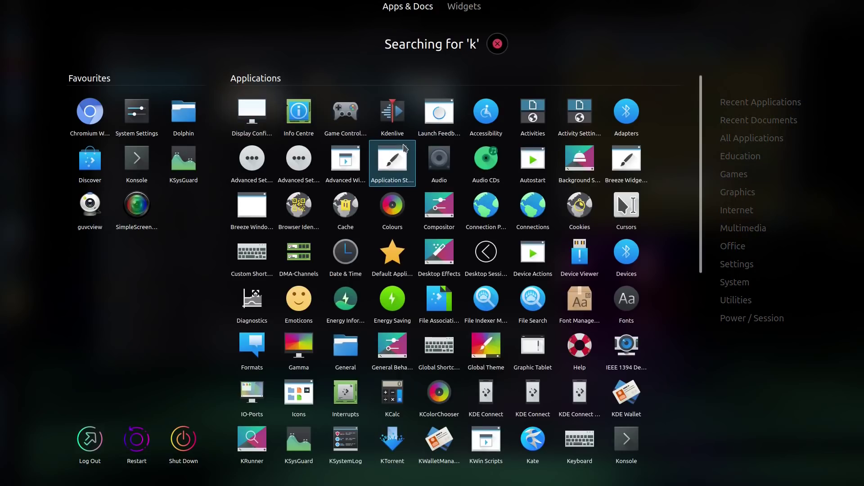
type("ate")
left_click(250, 113)
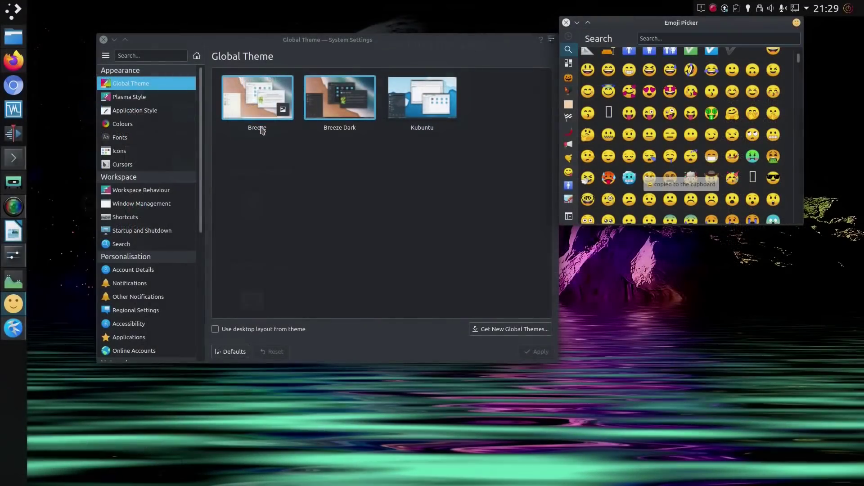
right_click(629, 286)
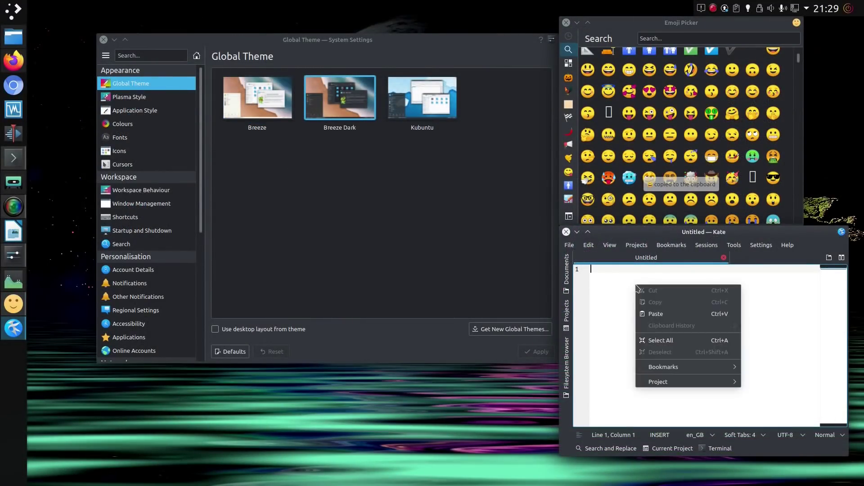
left_click(659, 313)
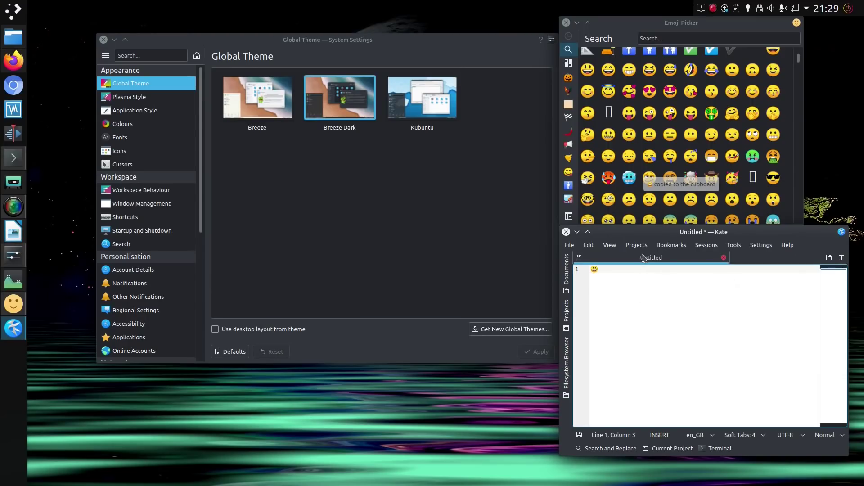
Maximize Kate, then close it and discard the unsaved document
double_click(643, 231)
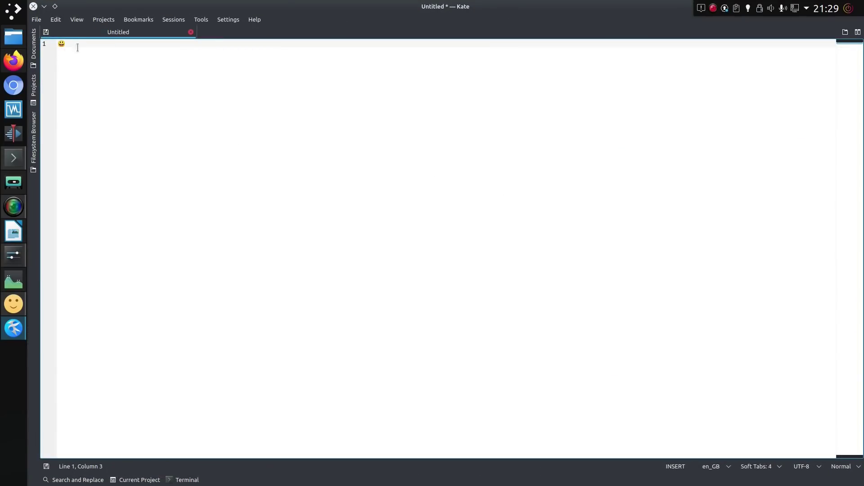
left_click(33, 6)
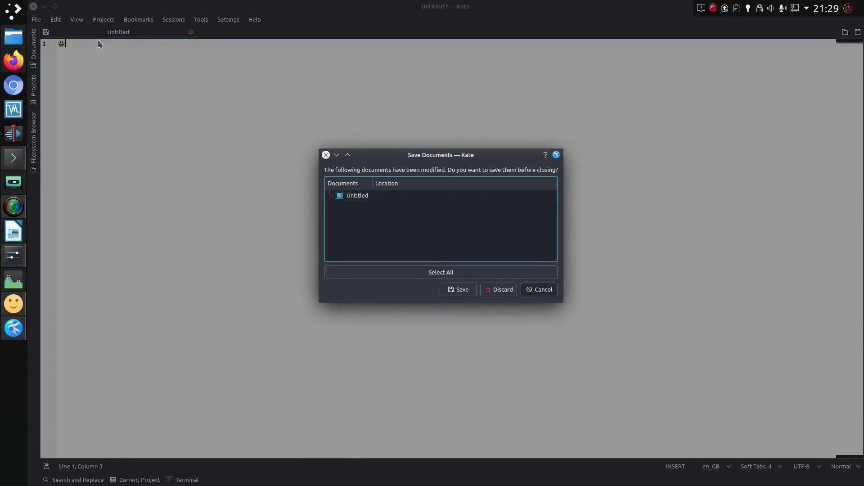
left_click(499, 290)
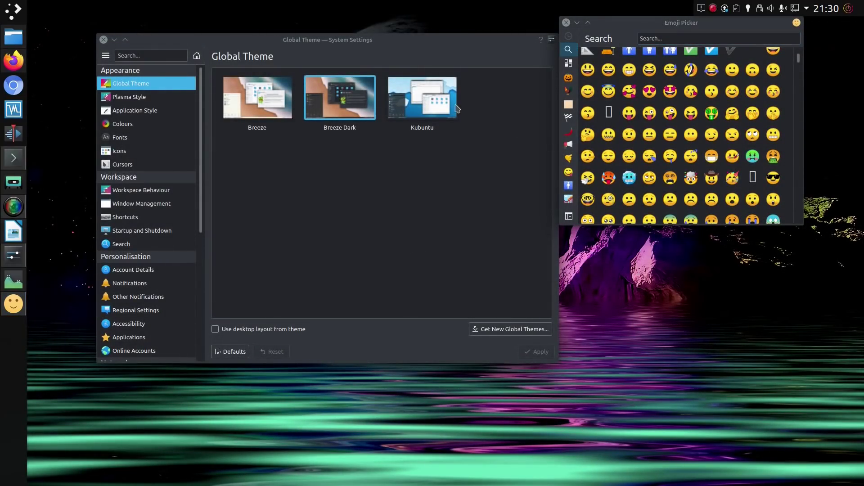
Close System Settings and bring Firefox's Data privacy page to the front from the dock
left_click(103, 40)
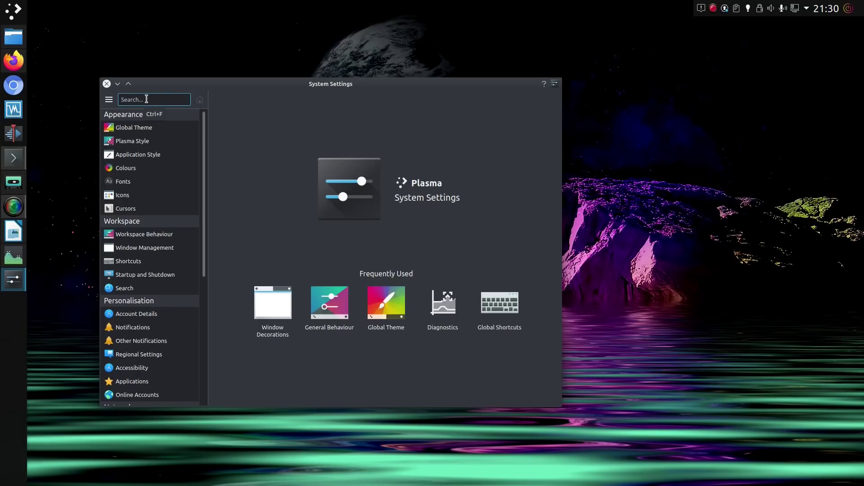
left_click(14, 61)
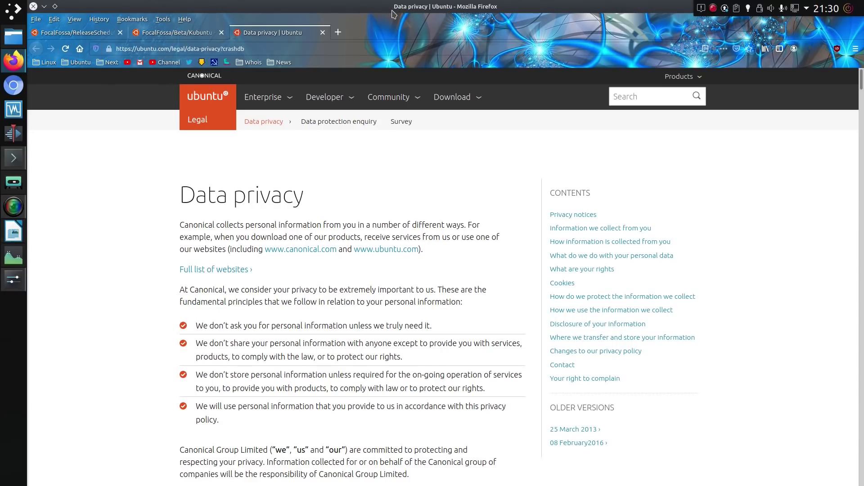
Restore Firefox from full-screen and move its window to the bottom-left corner
double_click(509, 11)
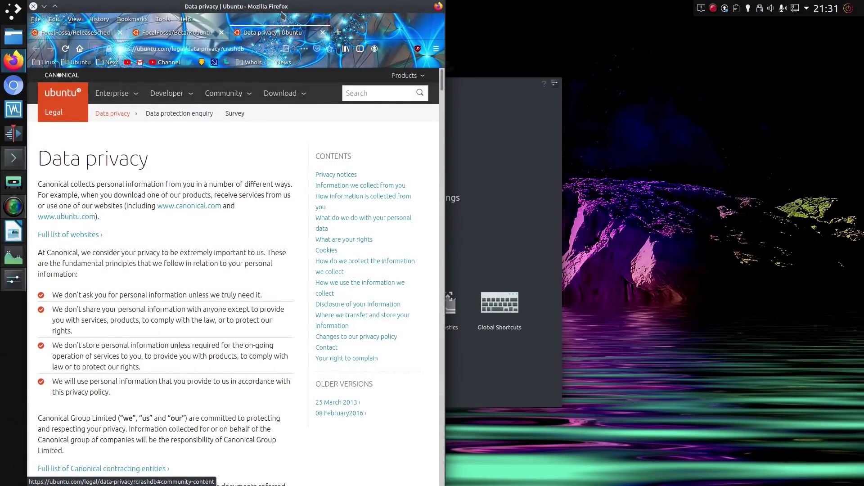
left_click_drag(277, 9, 32, 483)
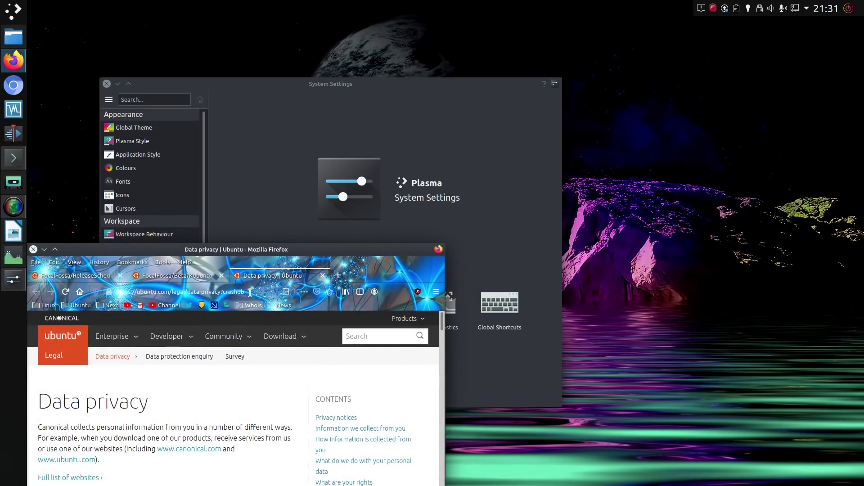